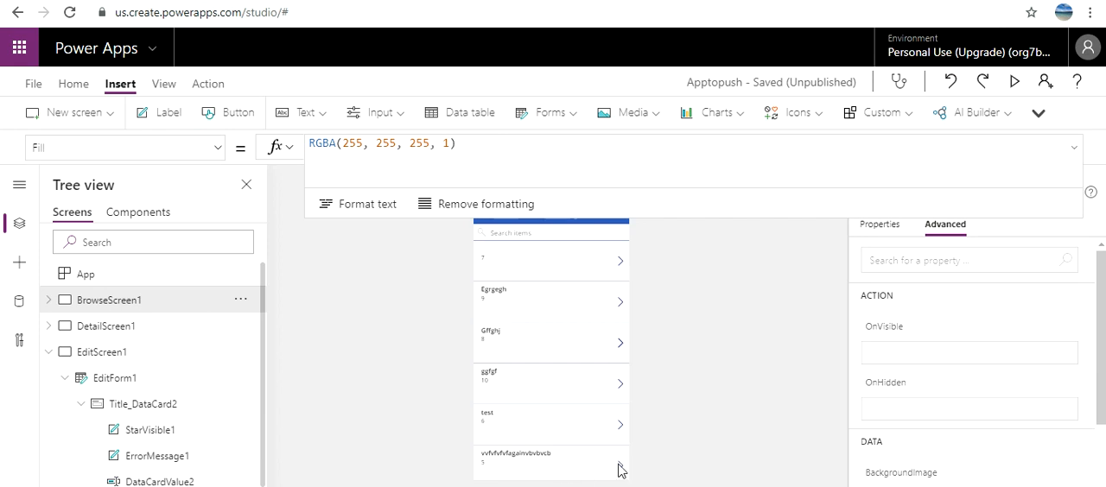
click(565, 0)
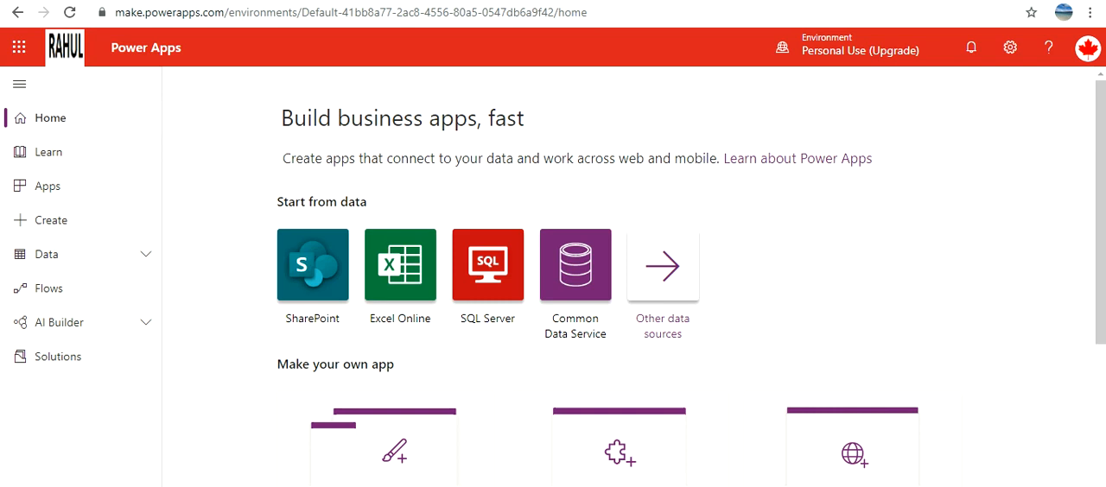
click(561, 0)
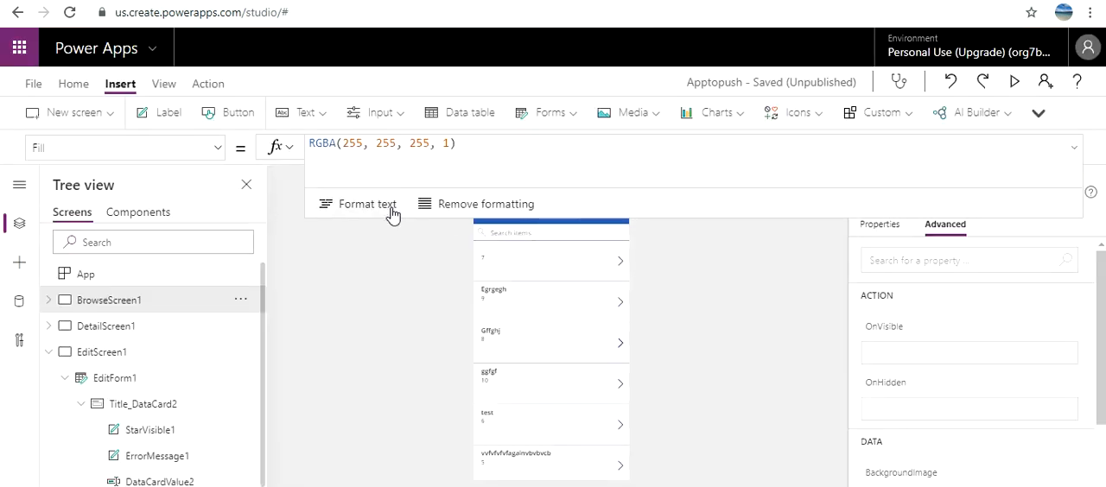
click(45, 86)
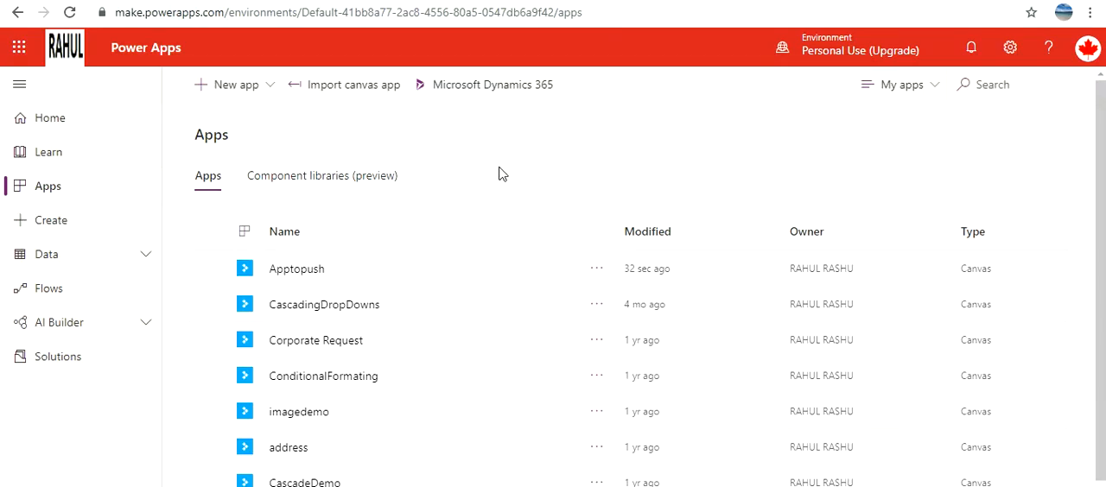
Step: Open the details of the Apptopush app and copy its App ID
click(598, 271)
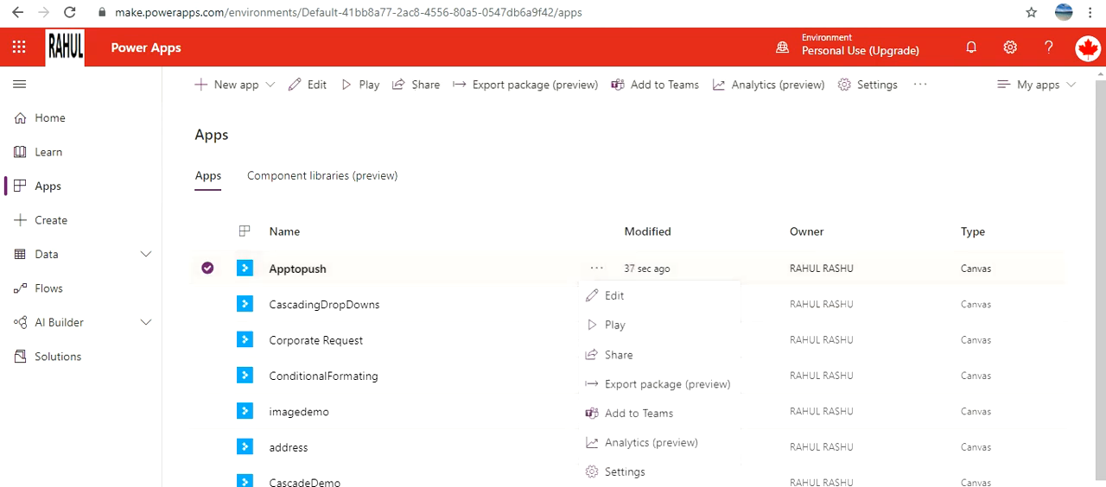
click(640, 483)
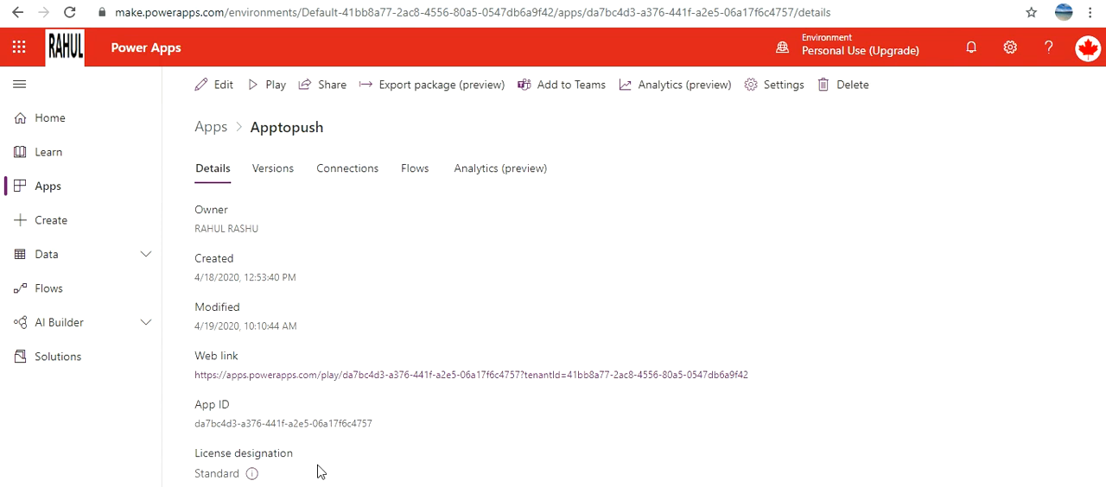
drag(374, 424, 195, 425)
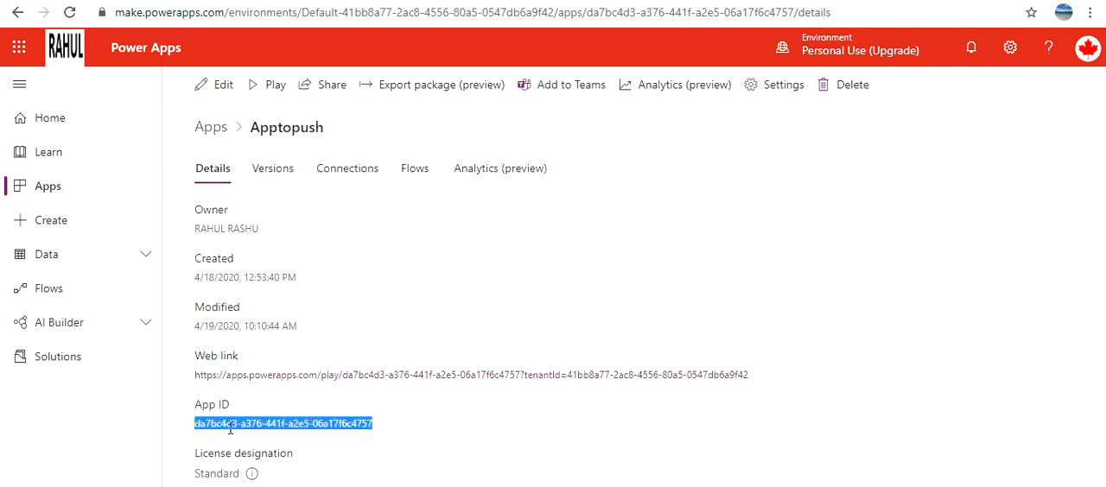
right_click(236, 426)
click(299, 439)
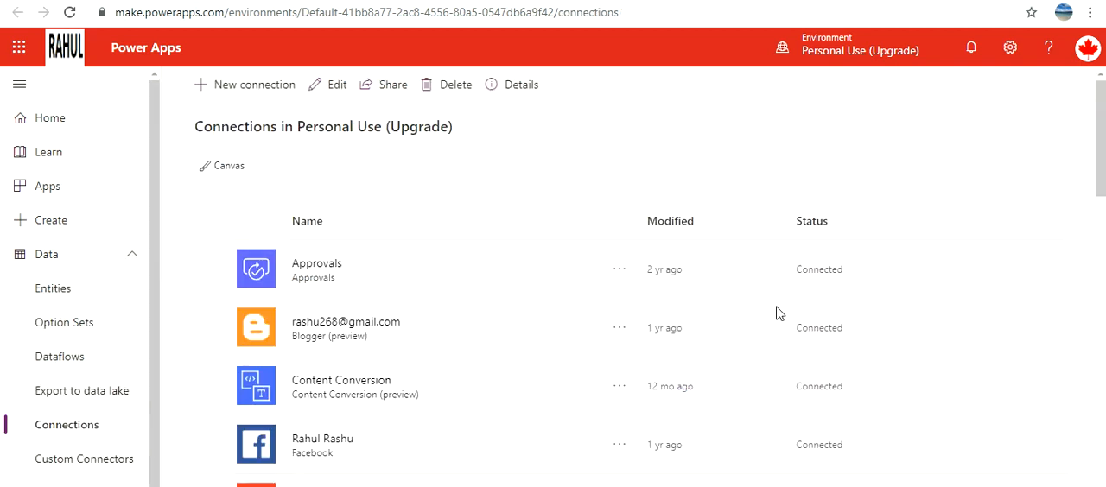
Step: Start a new connection, browse the available connectors and search them for "power"
click(296, 93)
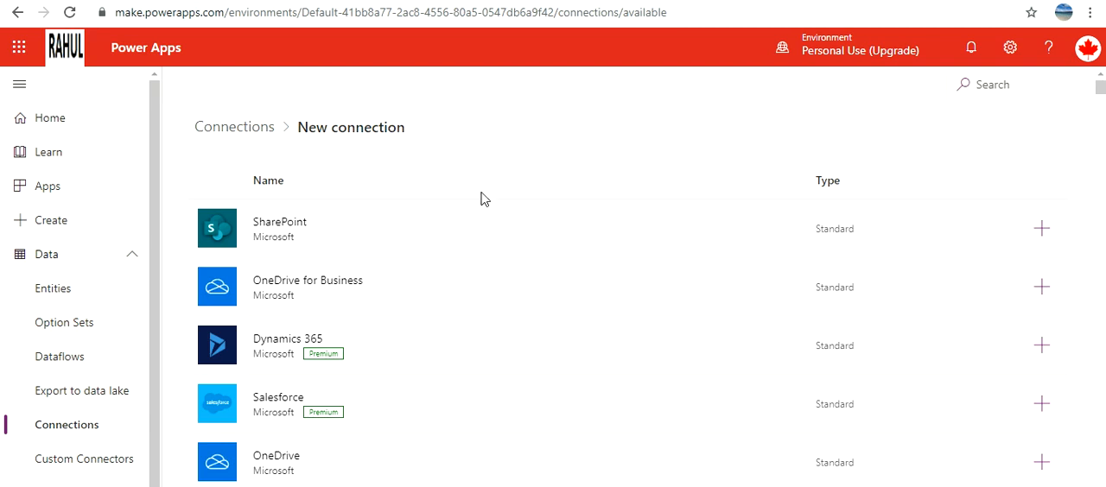
scroll(597, 267, down, 10)
scroll(596, 267, down, 15)
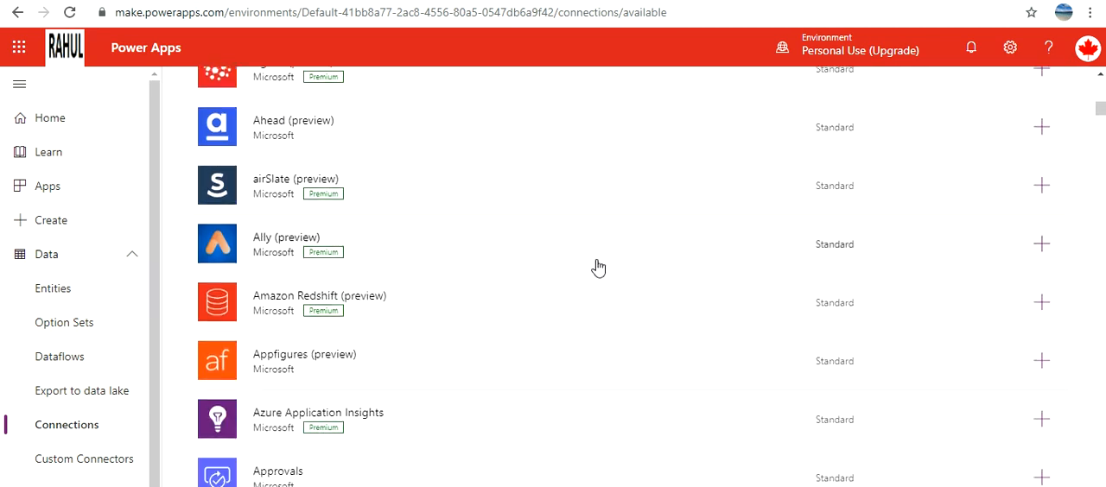
scroll(795, 316, down, 8)
drag(1101, 156, 1101, 305)
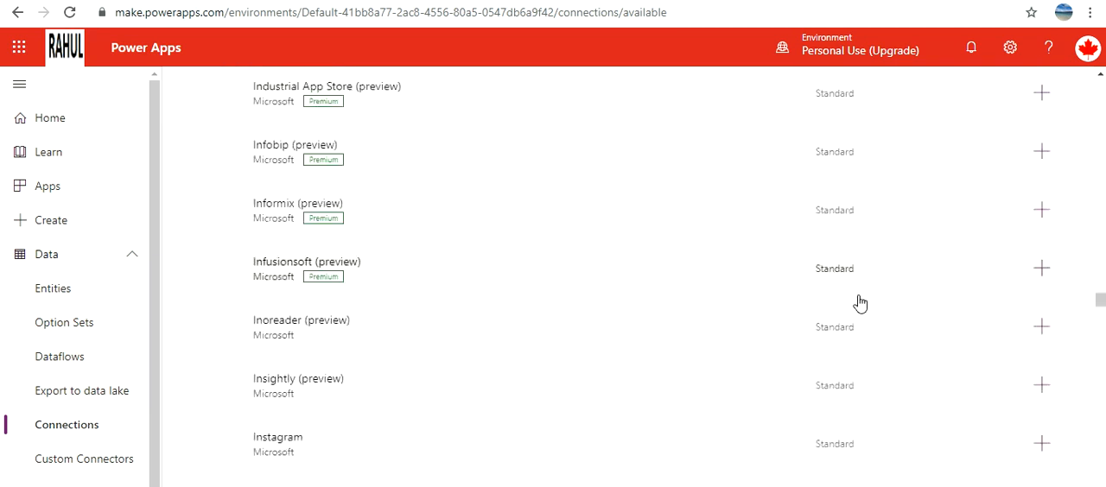
scroll(822, 297, down, 15)
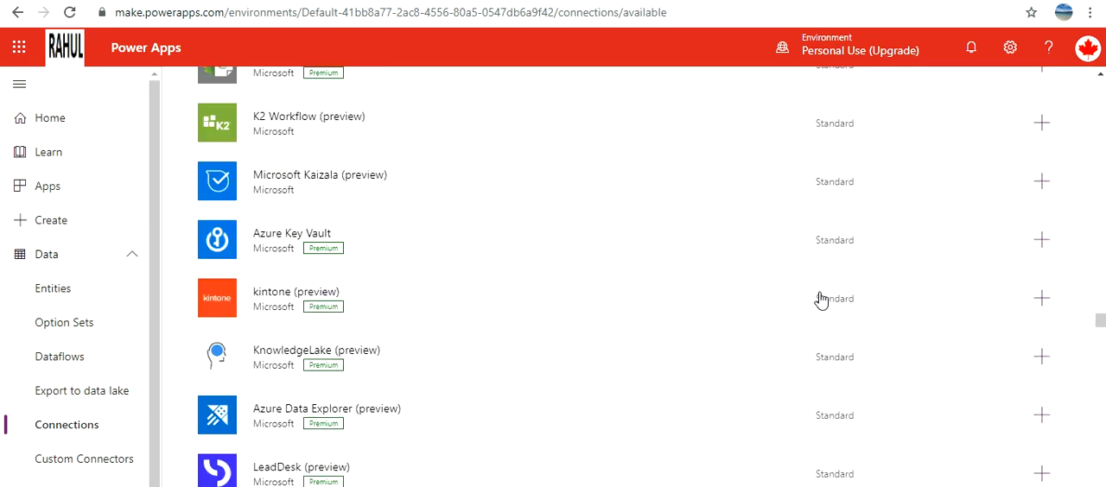
drag(1101, 334, 1101, 436)
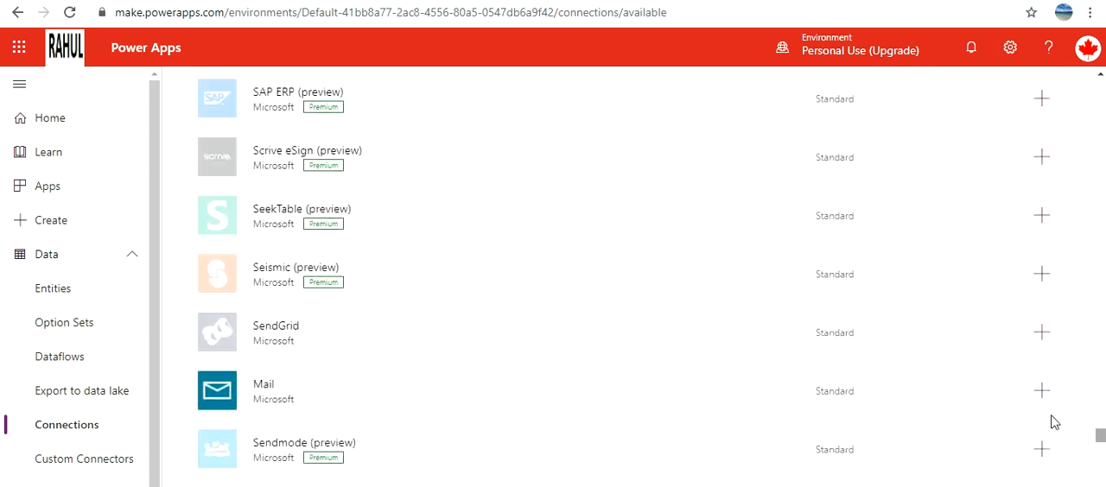
scroll(896, 386, down, 2)
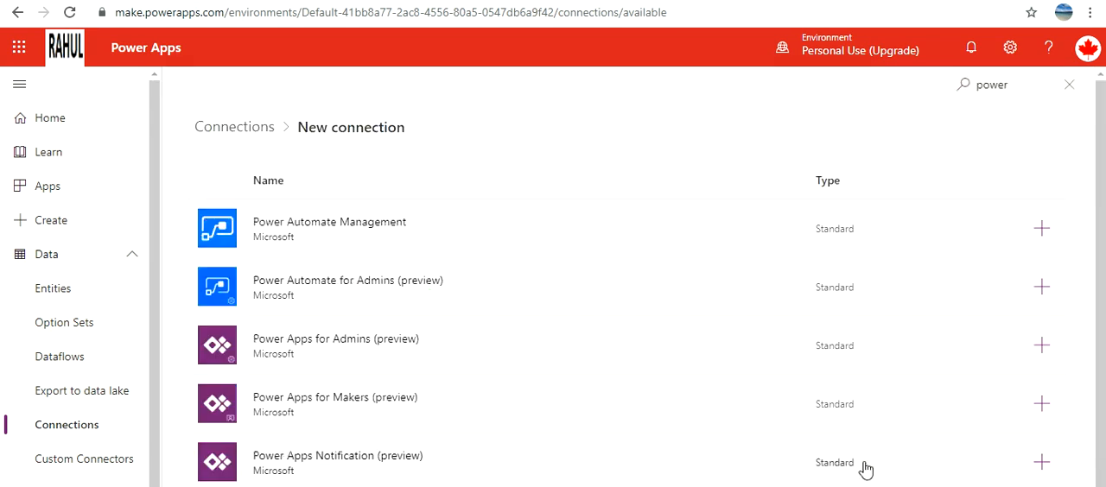
Step: Create a Power Apps Notification connection with the copied App ID as its target application
click(1042, 462)
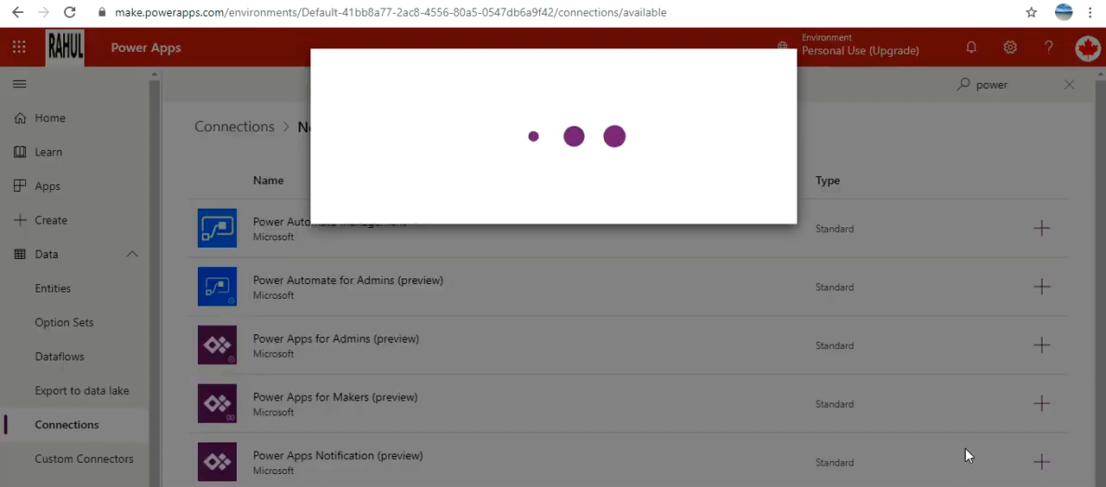
click(430, 243)
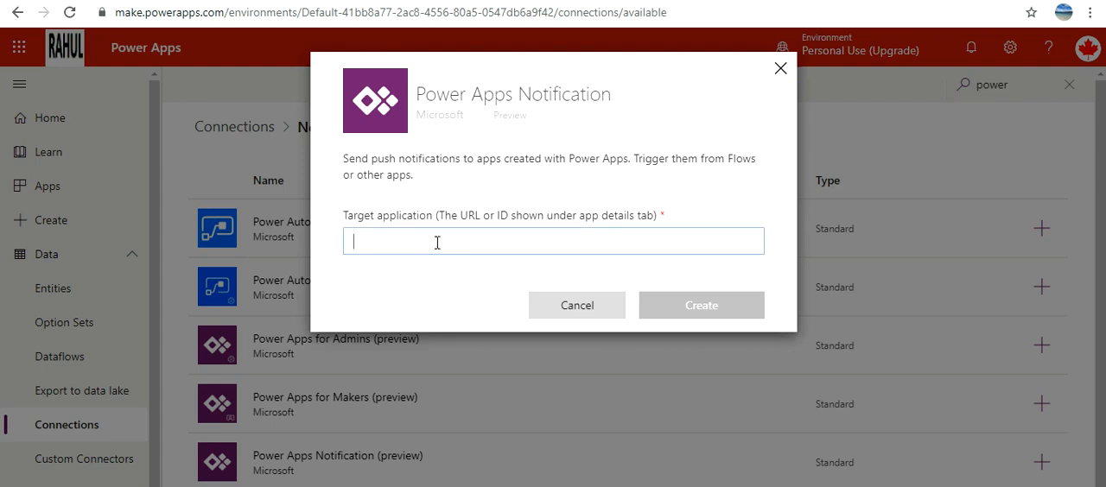
key(ctrl+v)
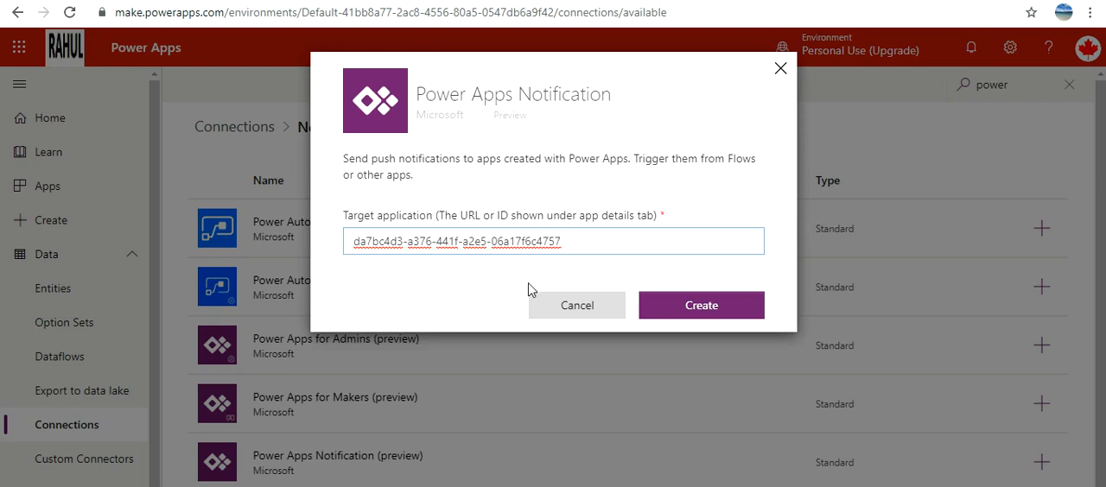
click(704, 319)
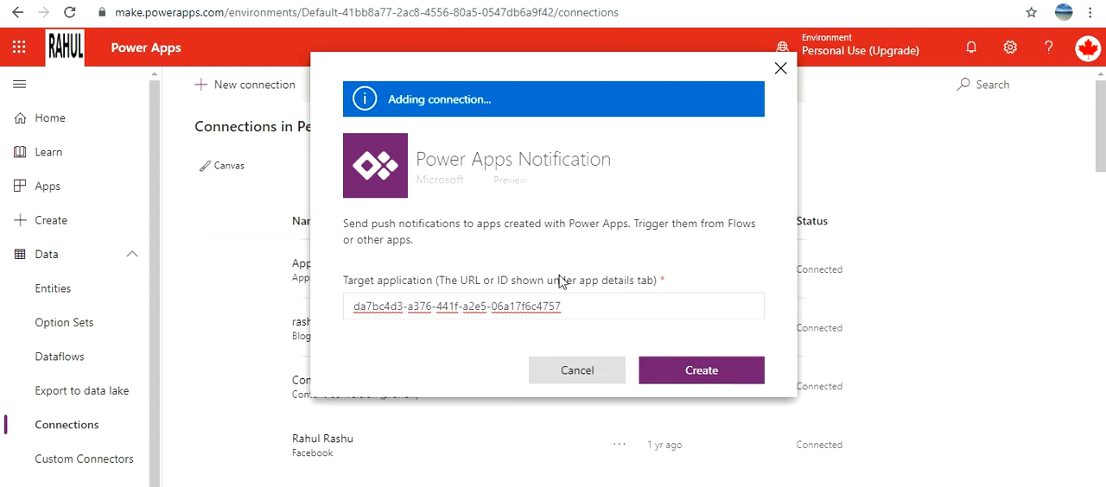
Step: Rename the new Power Apps Notification connection to "Test 2 Power Apps Notification" and save it
scroll(758, 344, down, 10)
scroll(756, 342, down, 5)
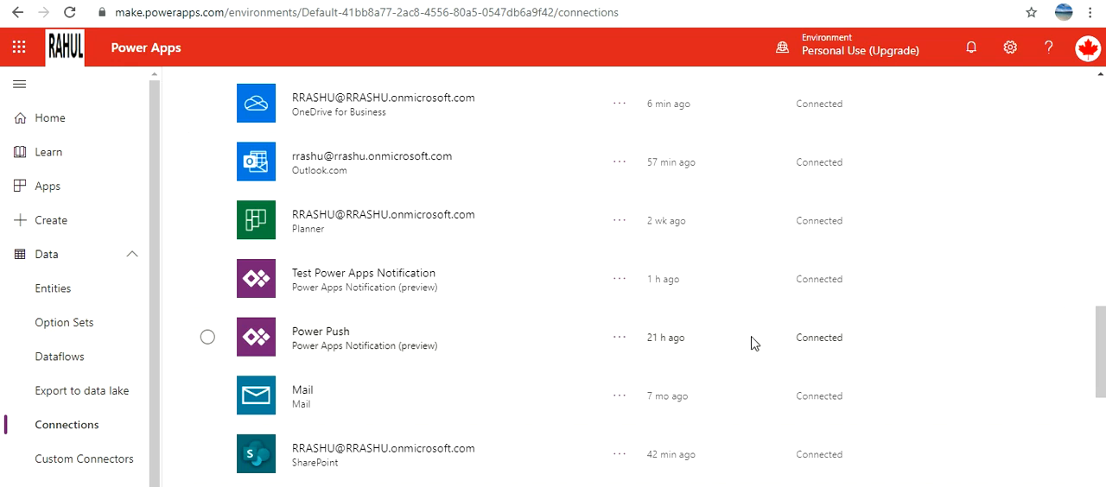
scroll(751, 343, down, 5)
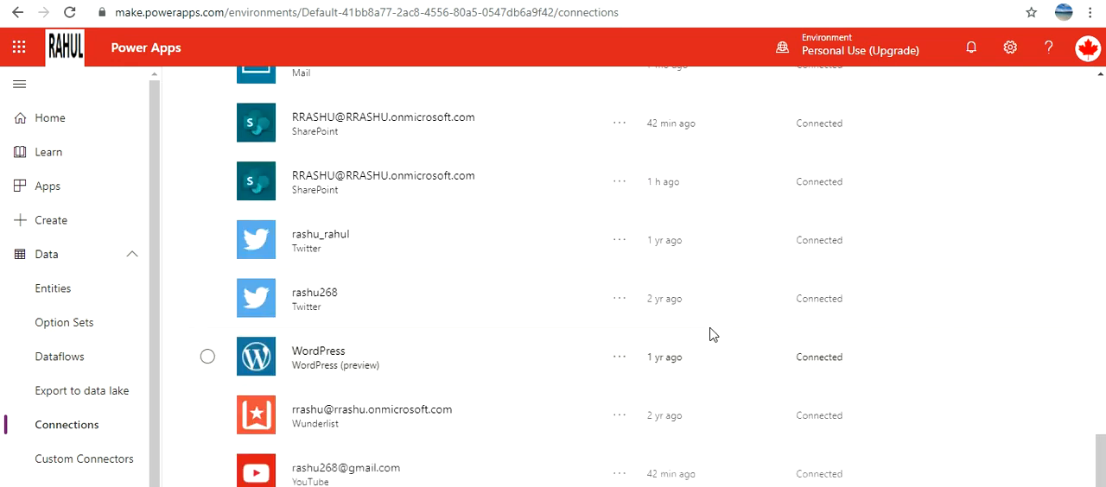
click(620, 416)
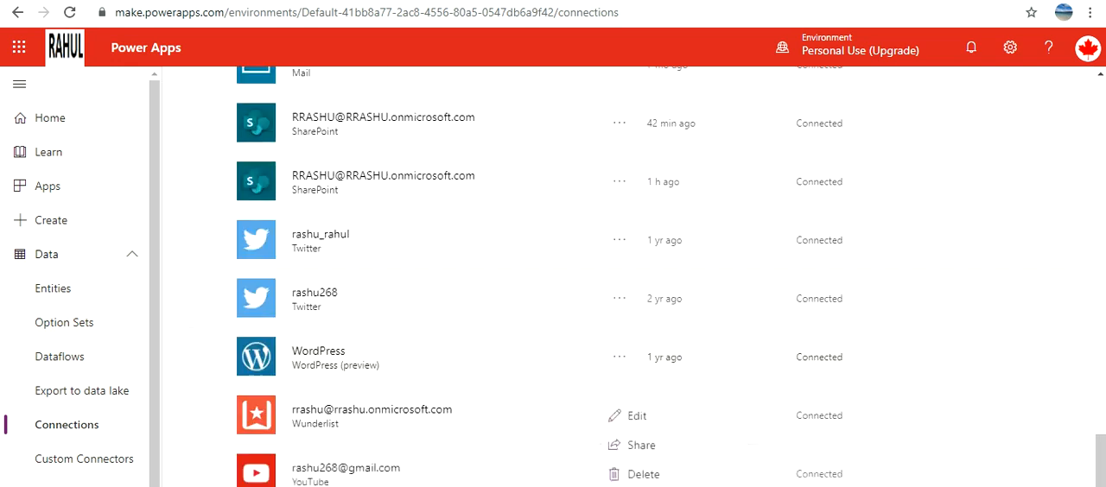
click(644, 423)
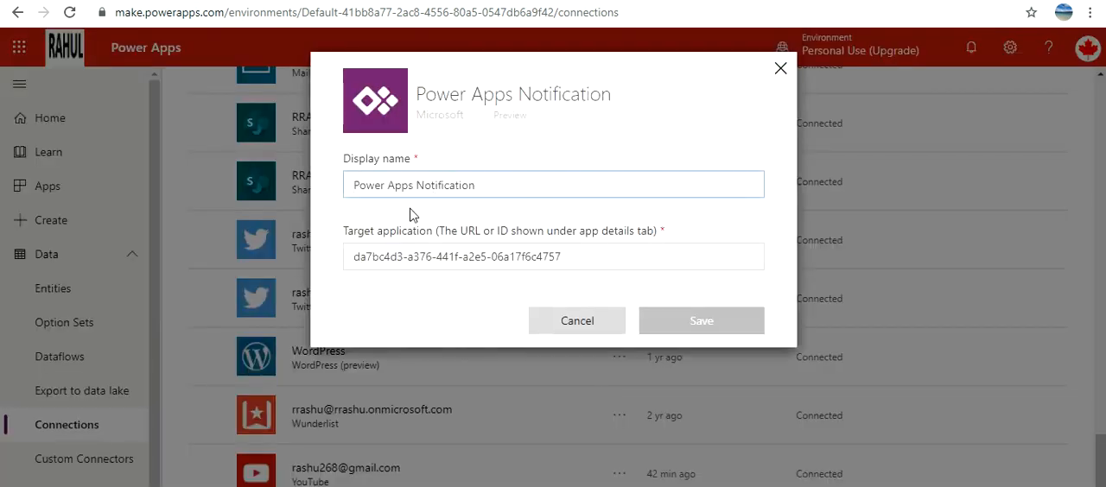
text(Test 2)
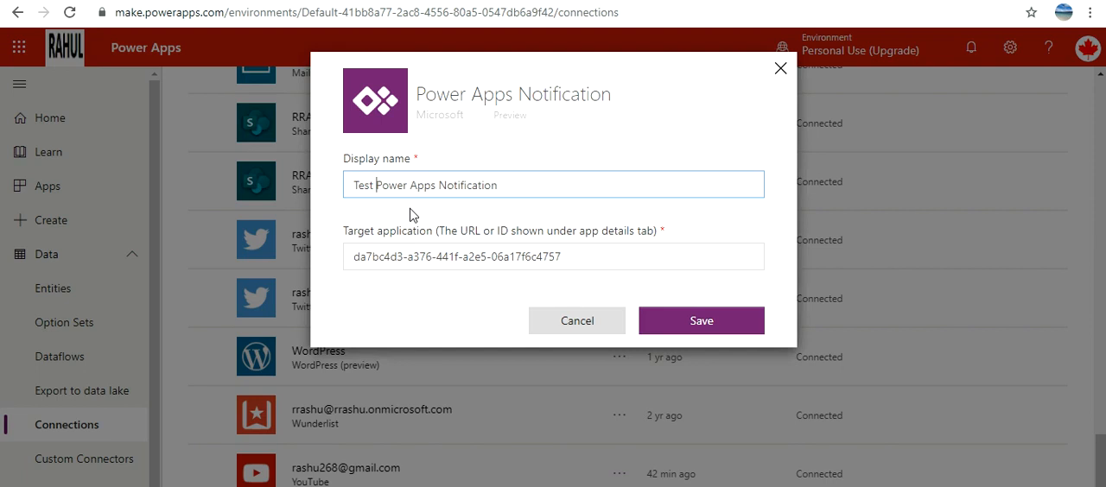
click(696, 320)
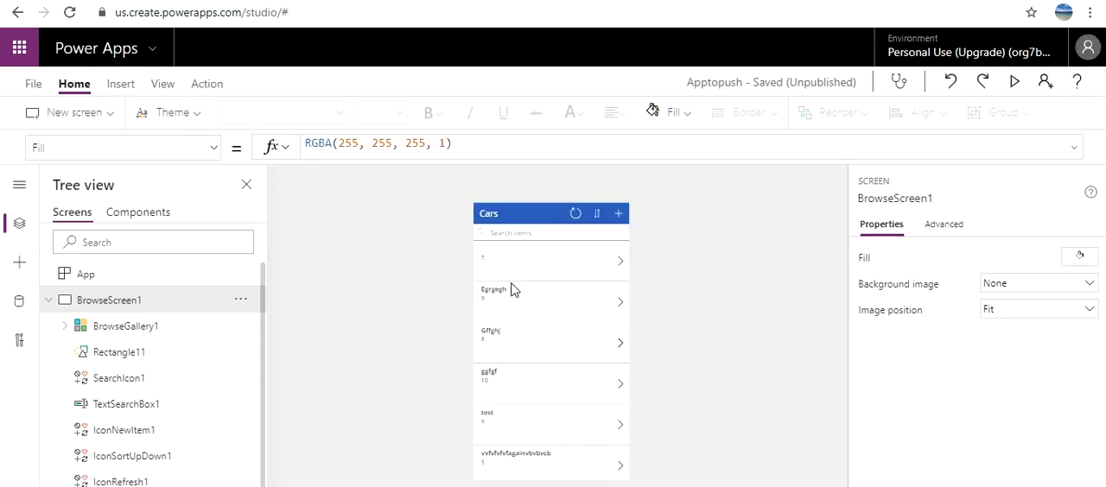
Step: Switch to Power Apps Studio, inspect the Apptopush app's PowerAppsNotification data source and browse the available connectors
click(19, 302)
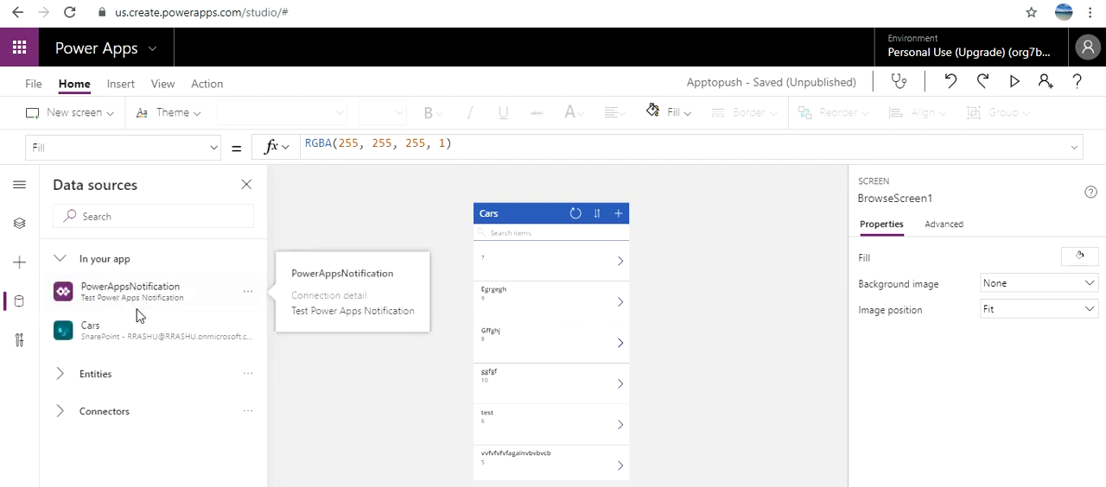
mouse_move(143, 303)
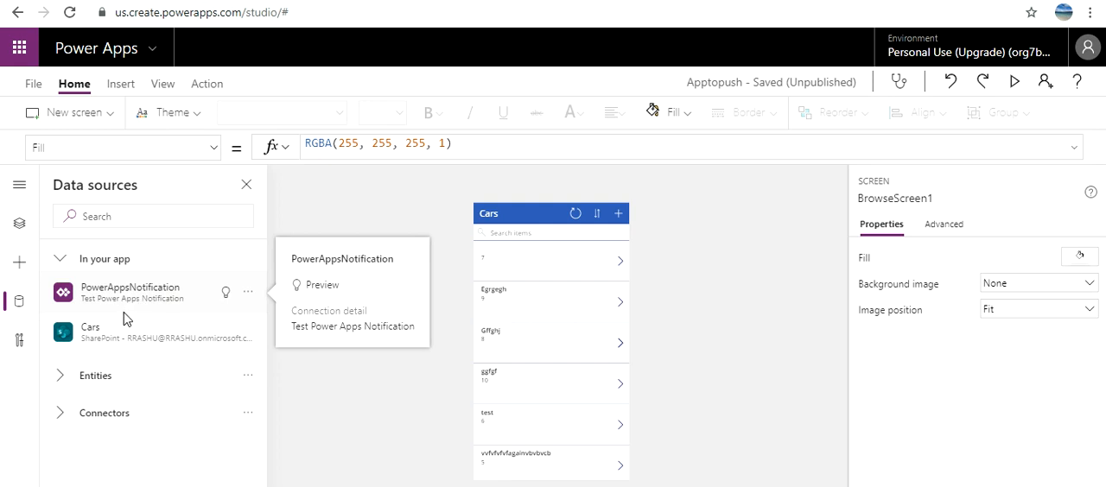
click(102, 420)
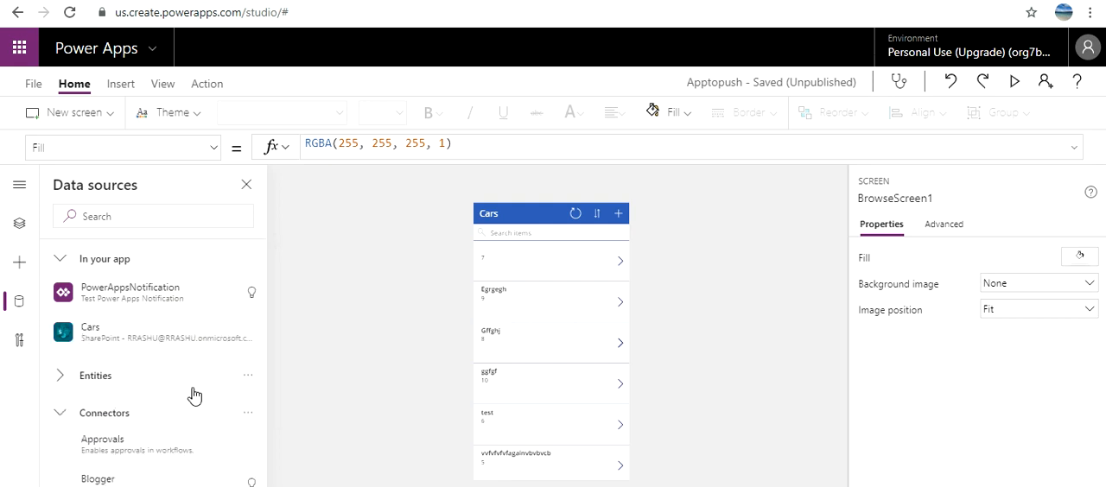
scroll(225, 420, down, 2)
scroll(224, 420, down, 5)
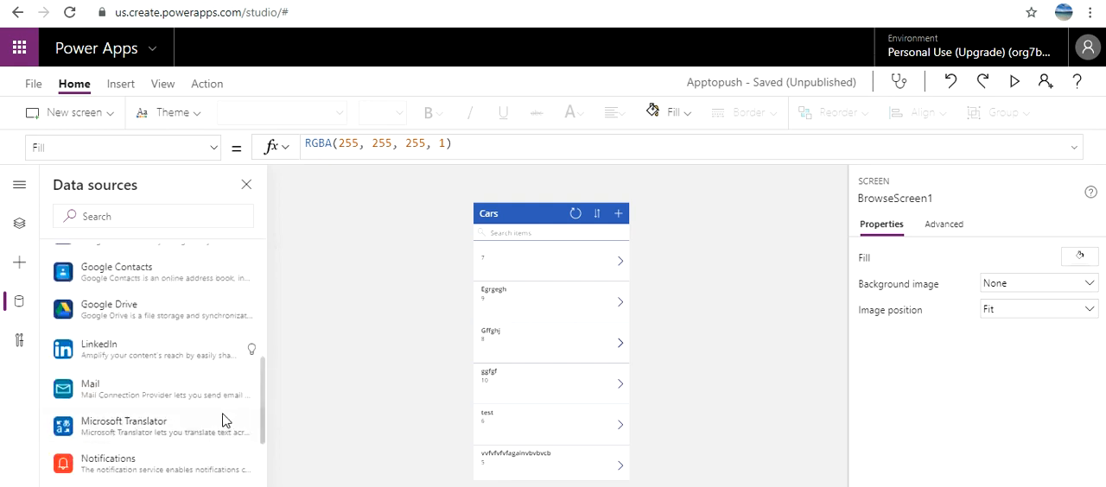
drag(263, 484, 316, 205)
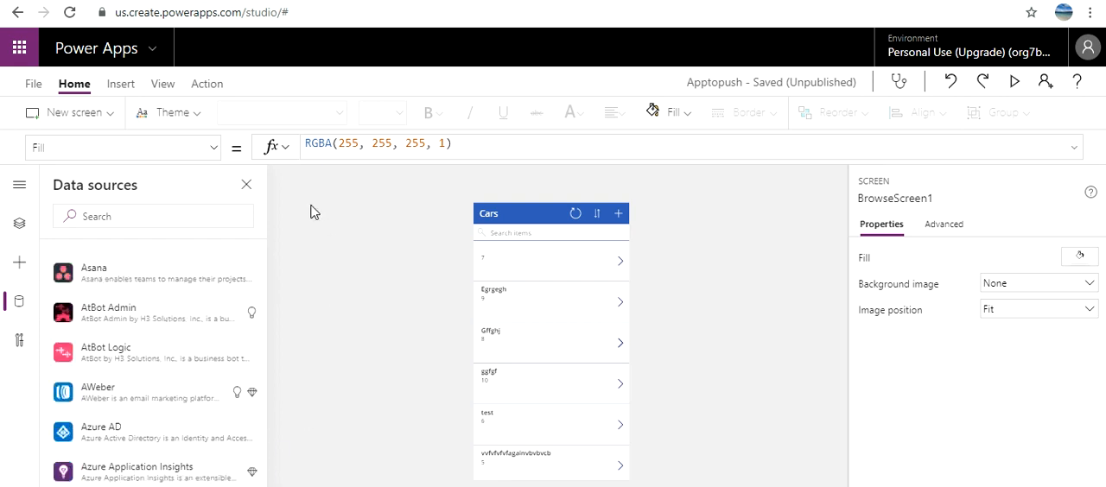
Step: Search the data sources for "powerapp", clear the search, and view the connections offered for the Power Apps Notification connector
click(186, 217)
text(power)
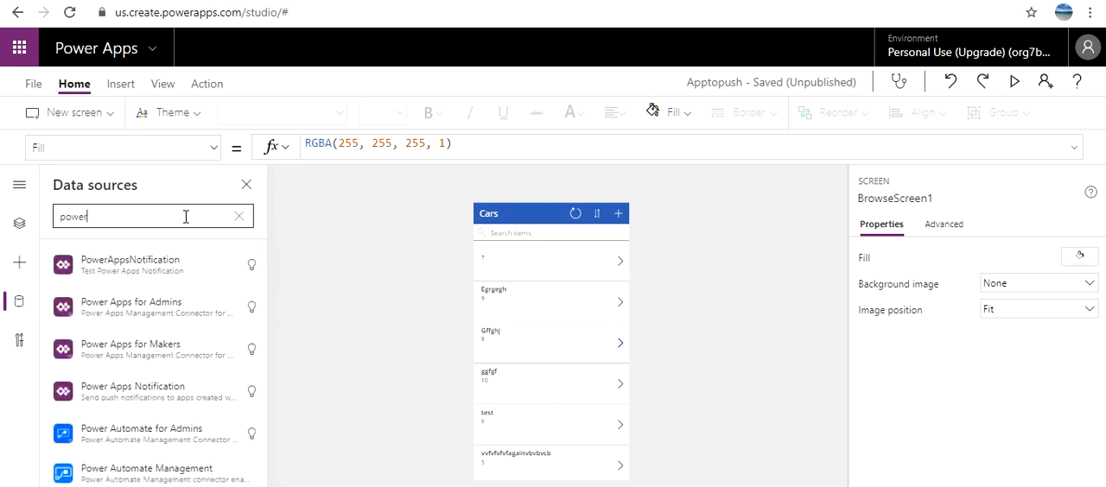
text(app)
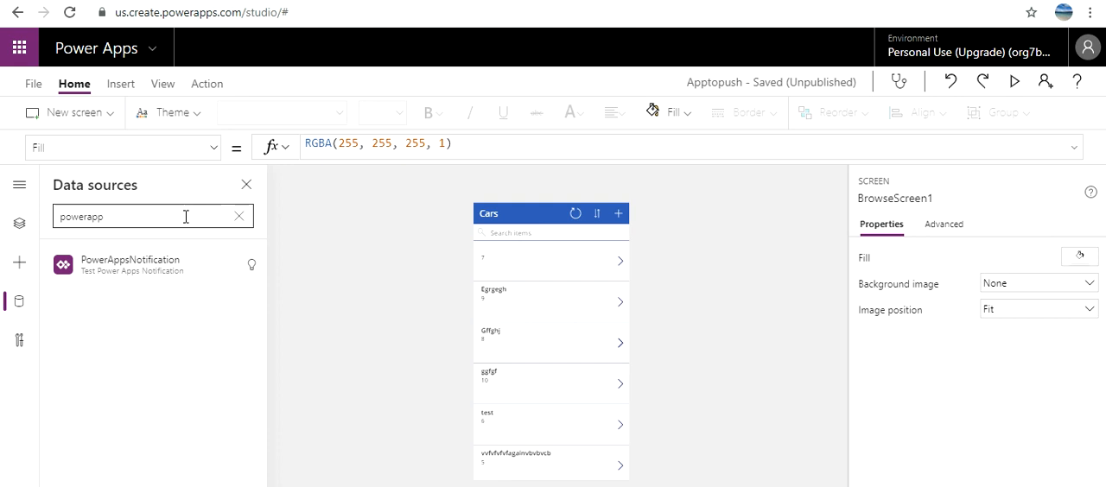
click(239, 215)
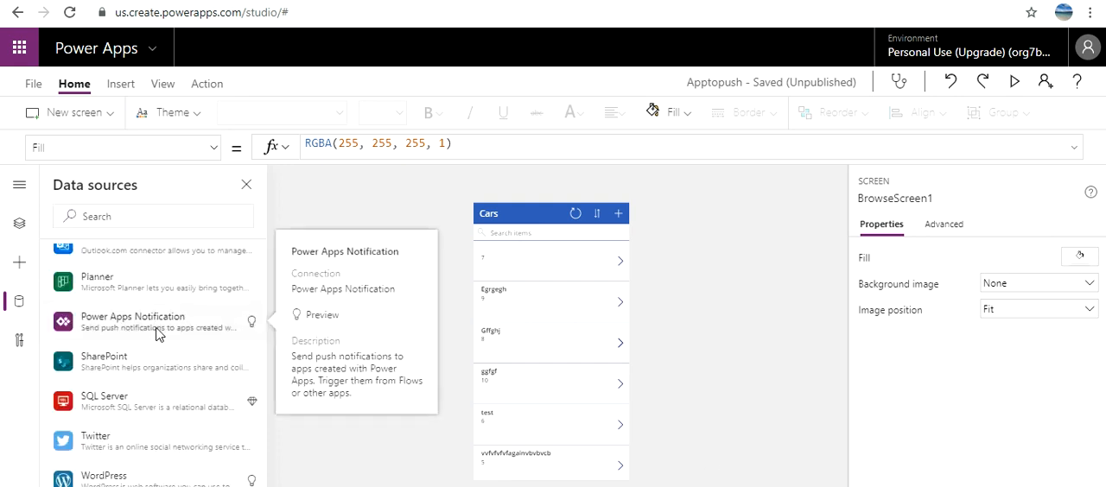
click(182, 333)
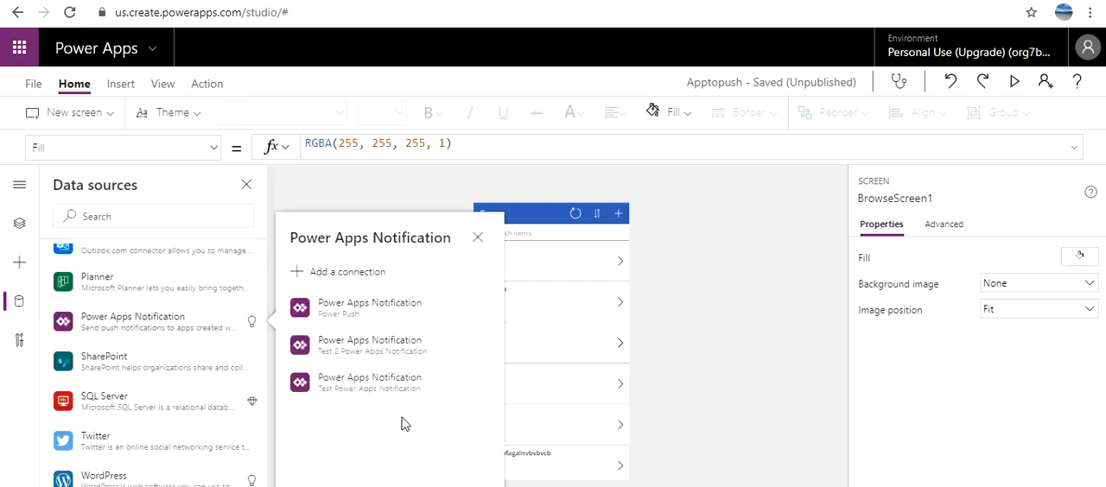
mouse_move(363, 355)
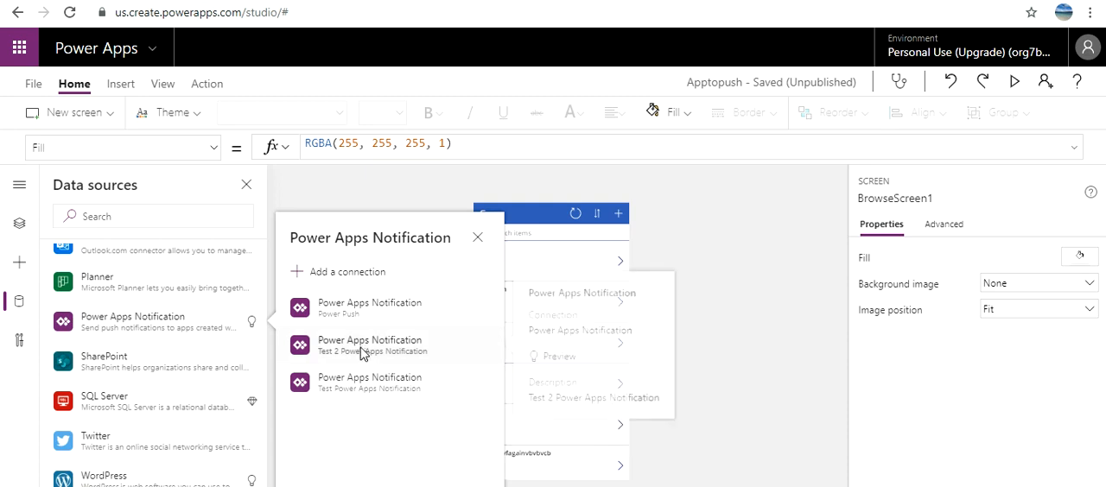
click(477, 243)
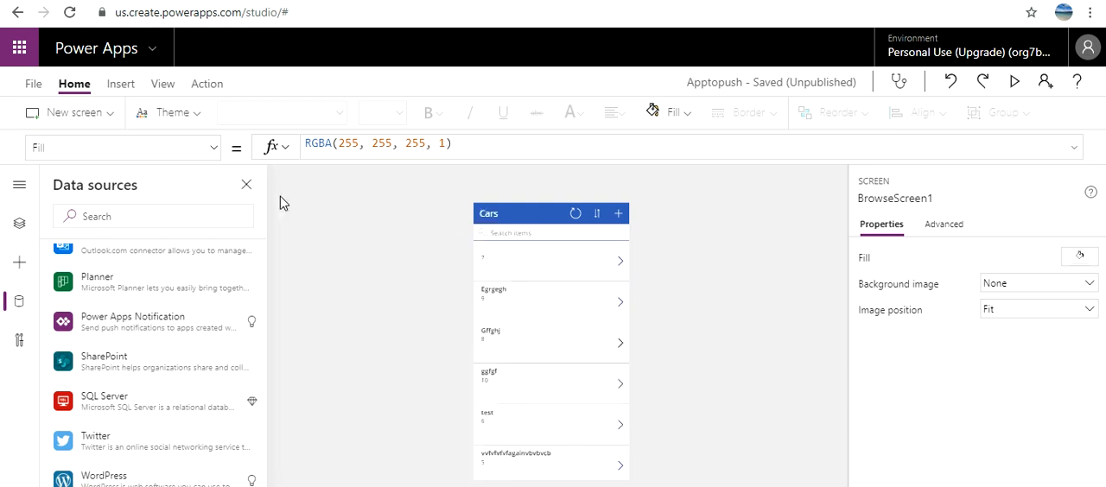
Step: Return to the screens tree, select EditForm1 on EditScreen1 and show its full OnSuccess formula
click(247, 184)
click(20, 223)
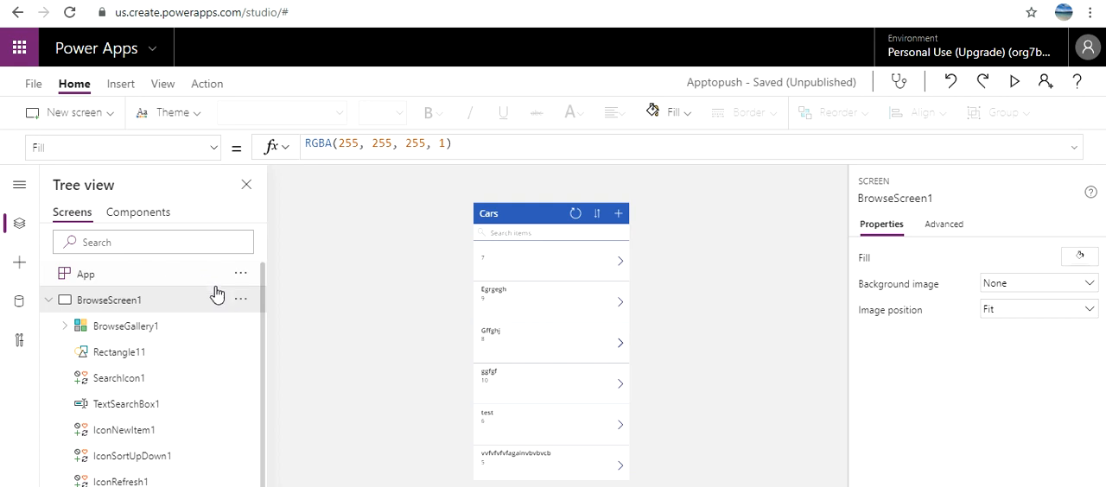
scroll(183, 393, down, 1)
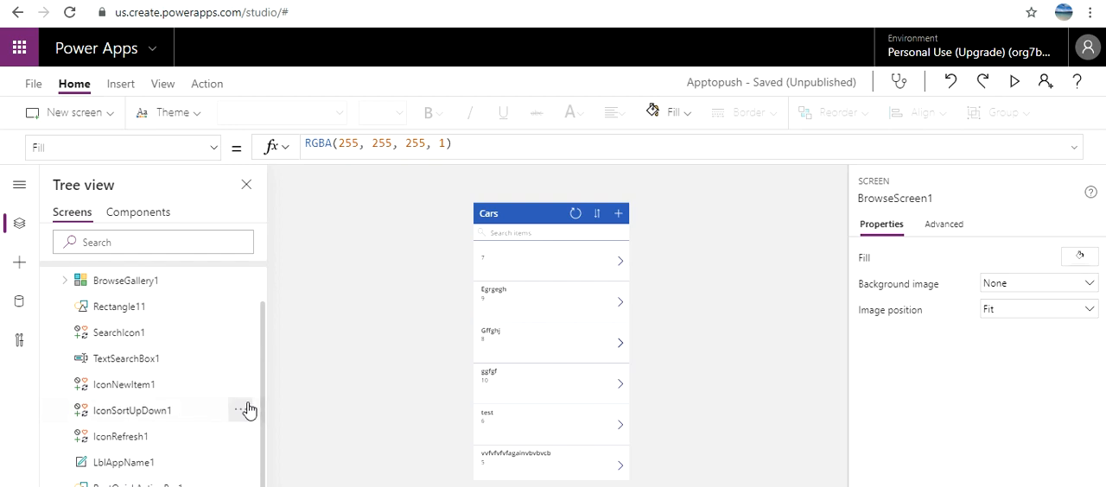
click(121, 486)
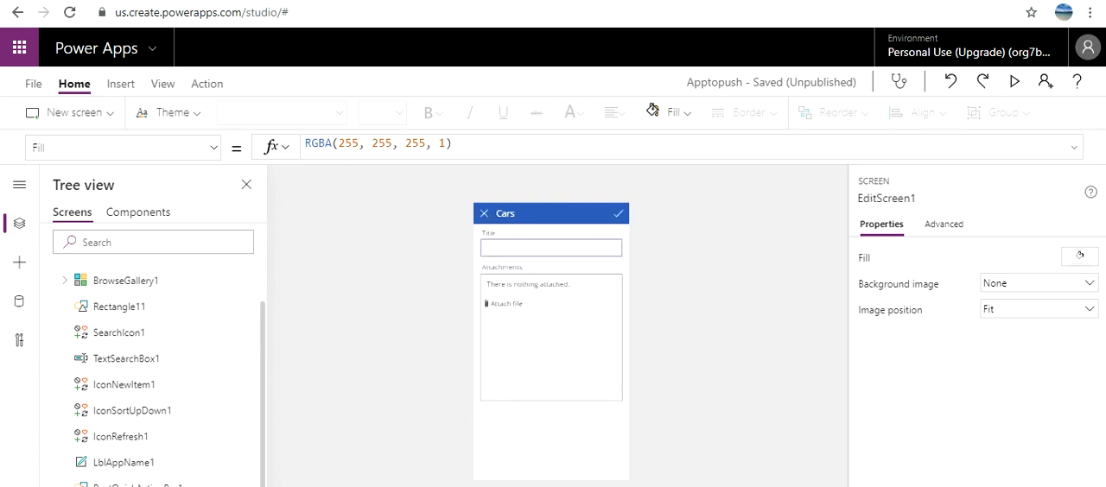
click(492, 473)
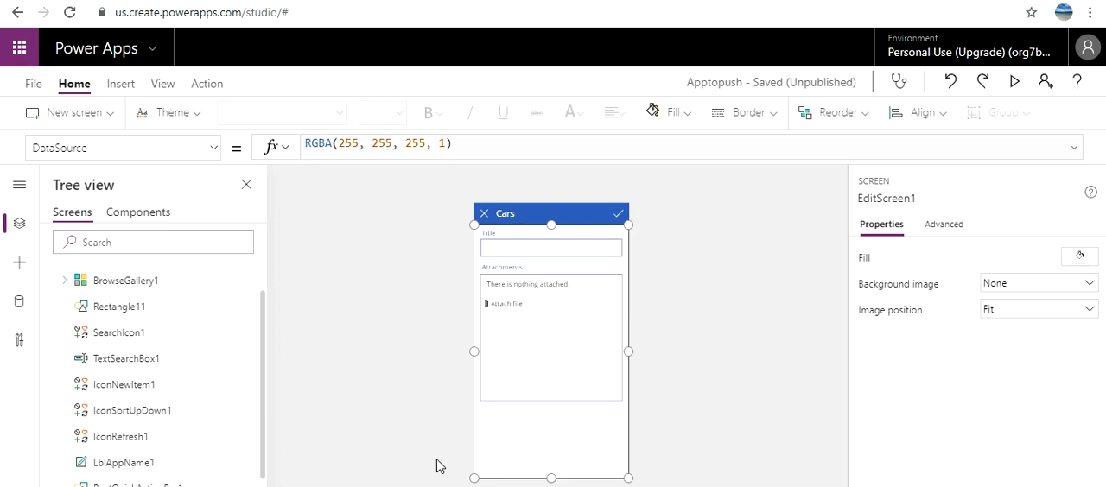
click(210, 151)
drag(214, 272, 217, 291)
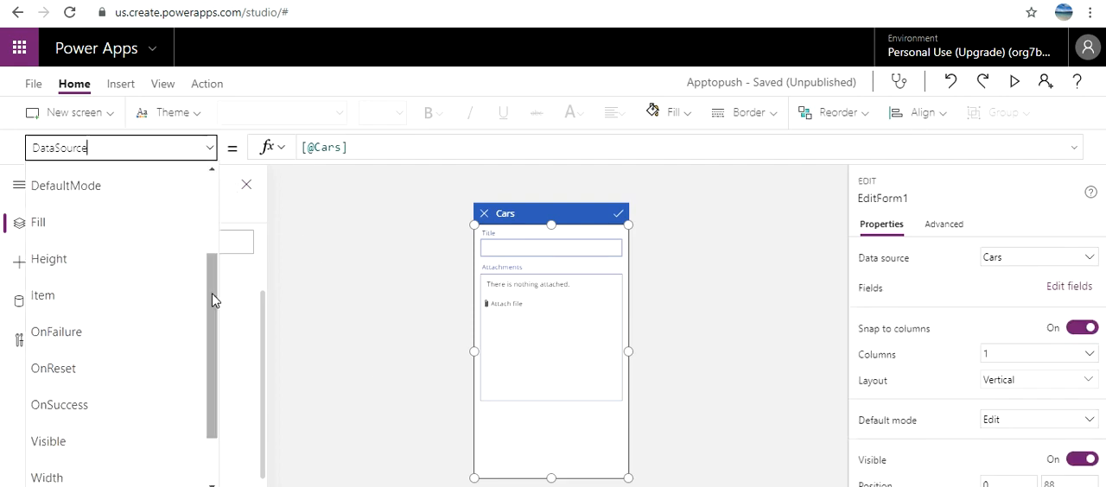
click(106, 400)
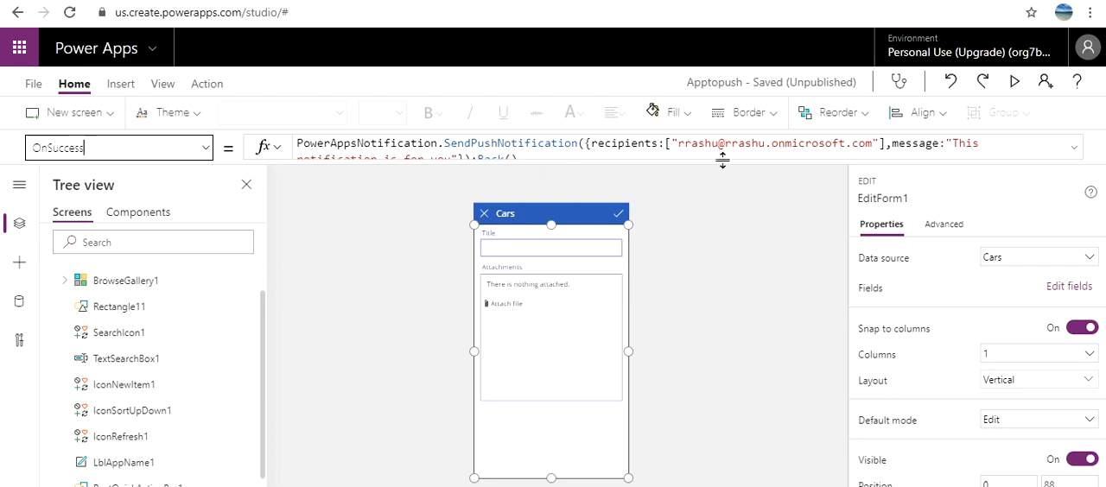
drag(716, 158, 717, 214)
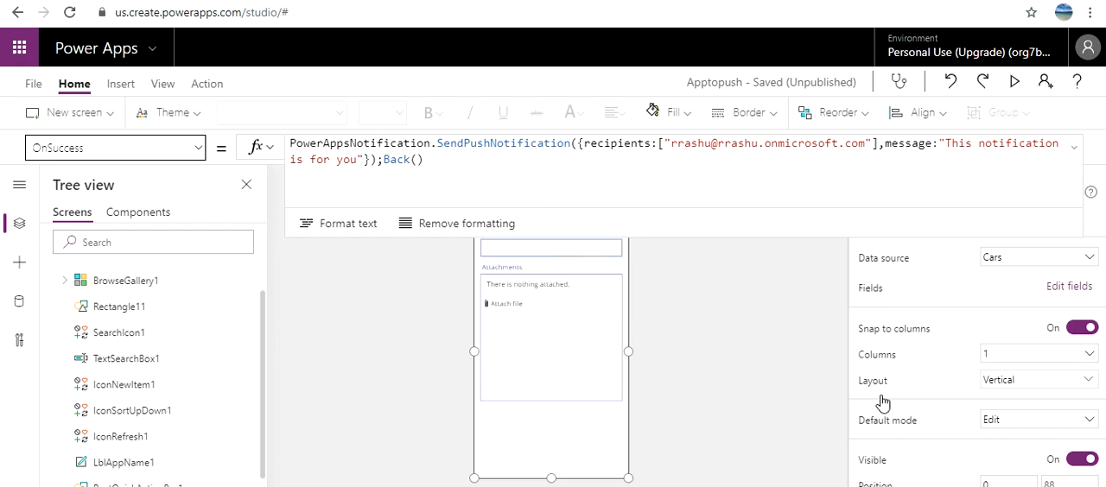
Step: Run the app in preview mode from the Cars browse screen
key(F5)
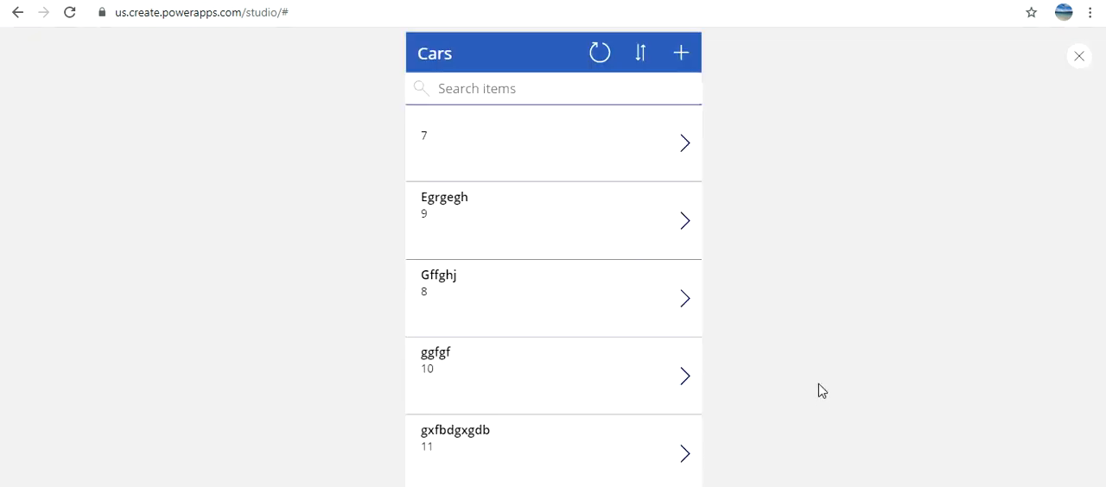